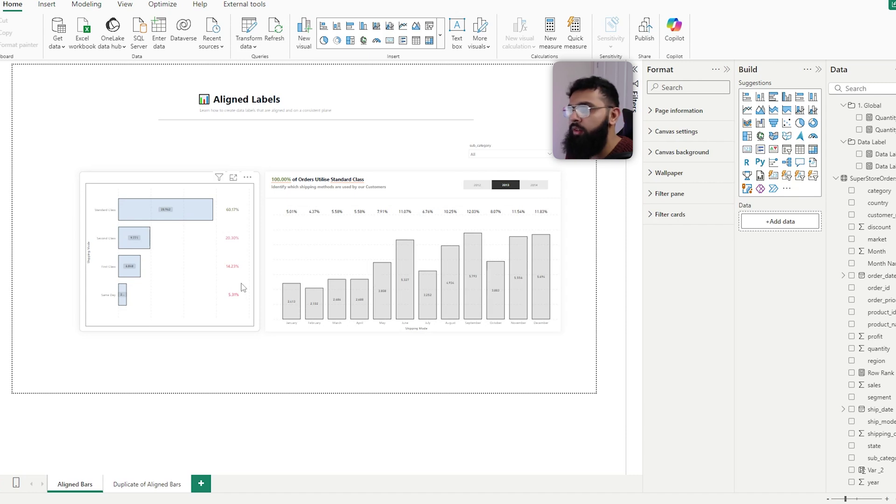
Turn the column chart's Quantity Sum data labels off and back on, then go to the Duplicate of Aligned Bars page
left_click(505, 327)
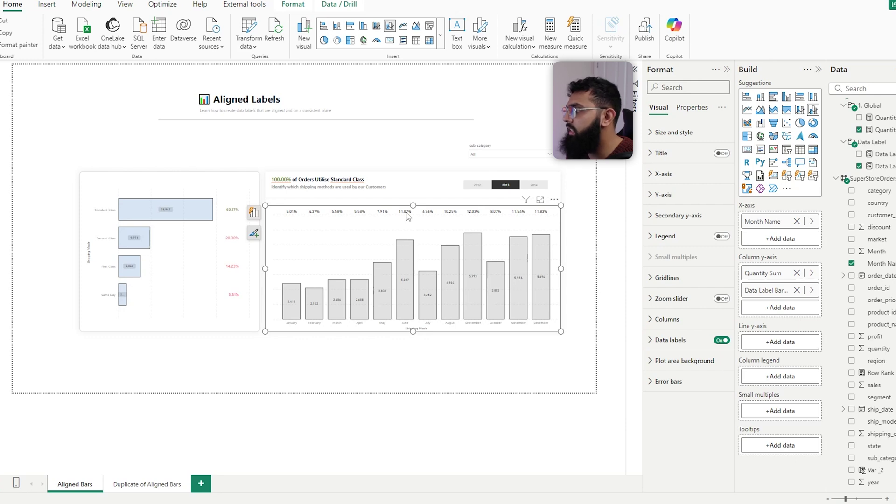
left_click(700, 340)
left_click(718, 405)
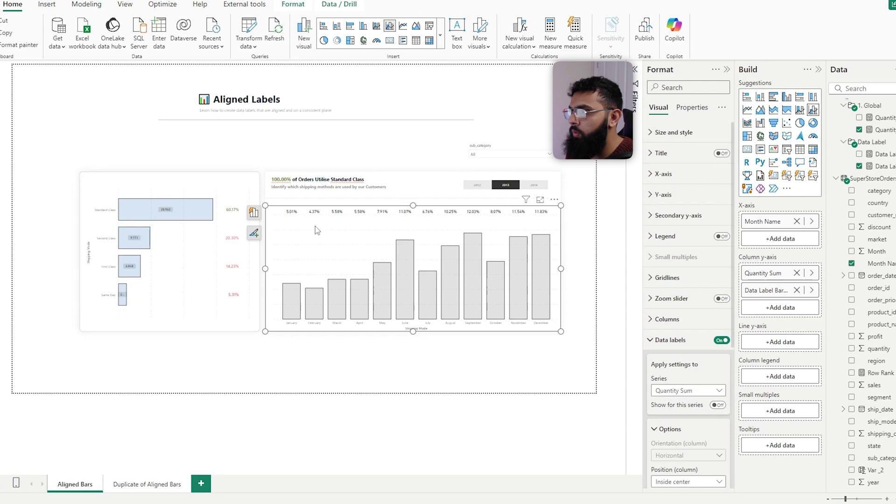
left_click(719, 405)
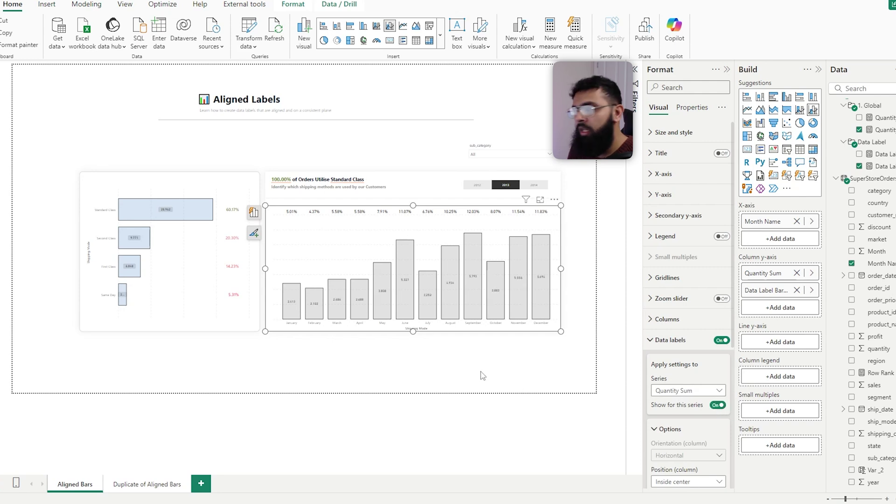
left_click(375, 379)
left_click(140, 482)
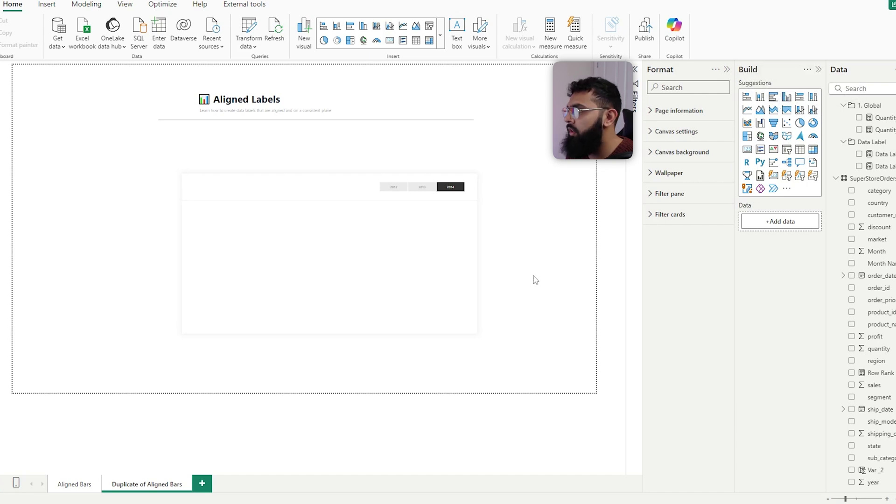
Add a clustered column chart of Quantity Sum by ship_mode that fills the card, with data labels on
left_click(792, 102)
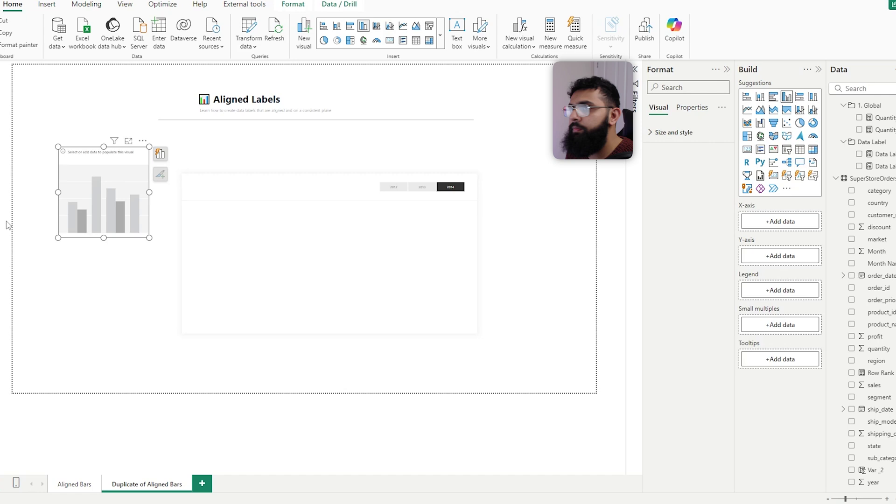
left_click_drag(110, 195, 293, 281)
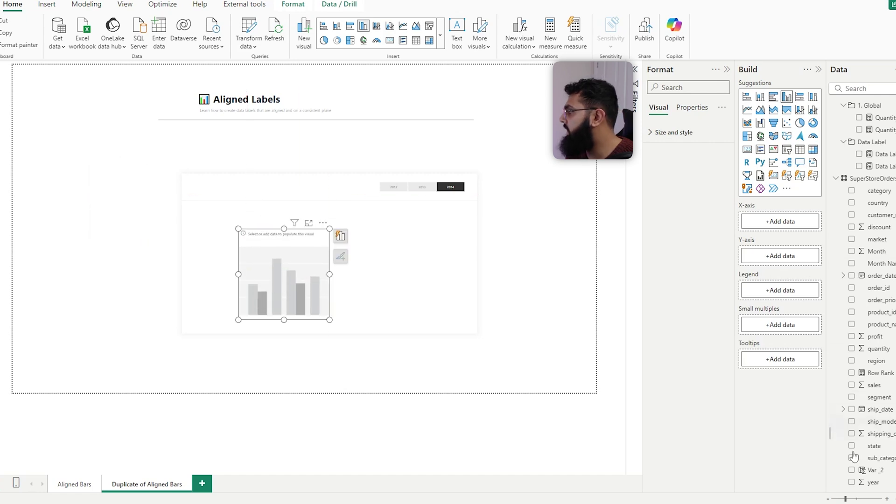
left_click(852, 421)
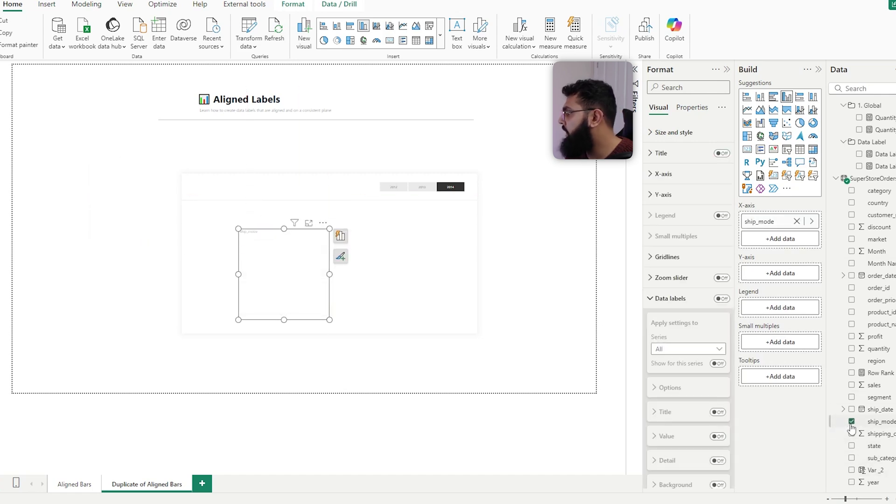
left_click(860, 130)
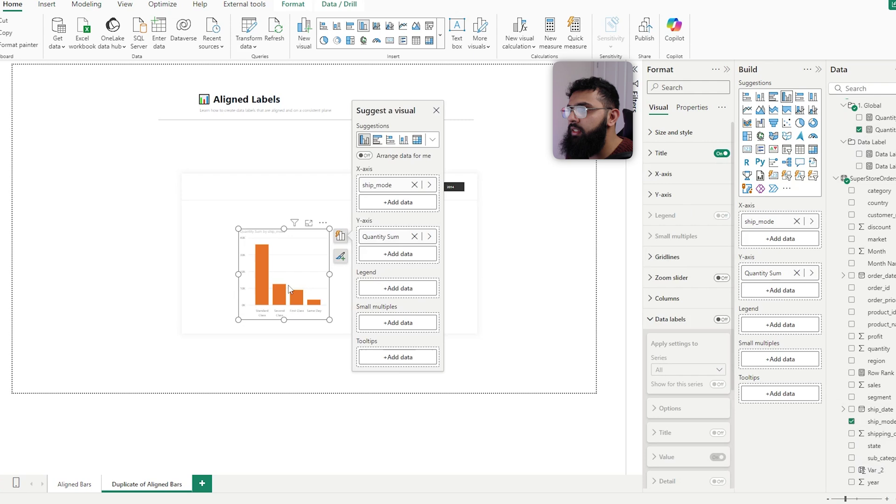
left_click_drag(284, 298, 468, 327)
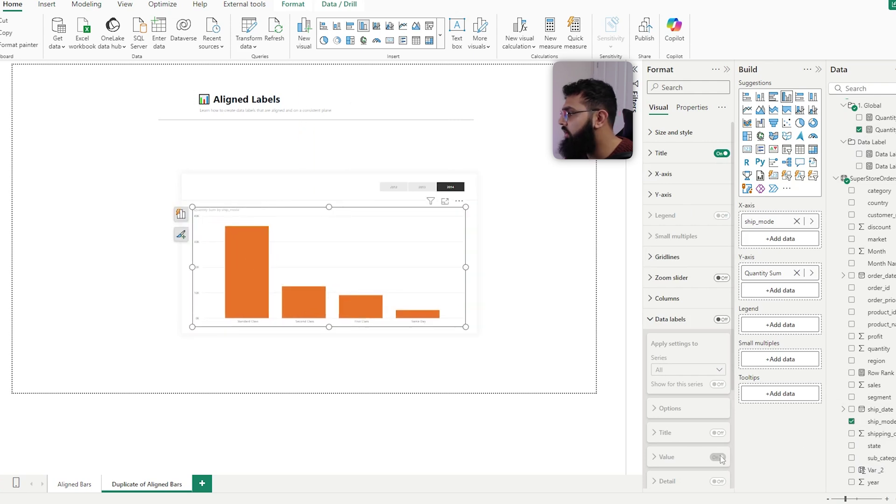
left_click(722, 320)
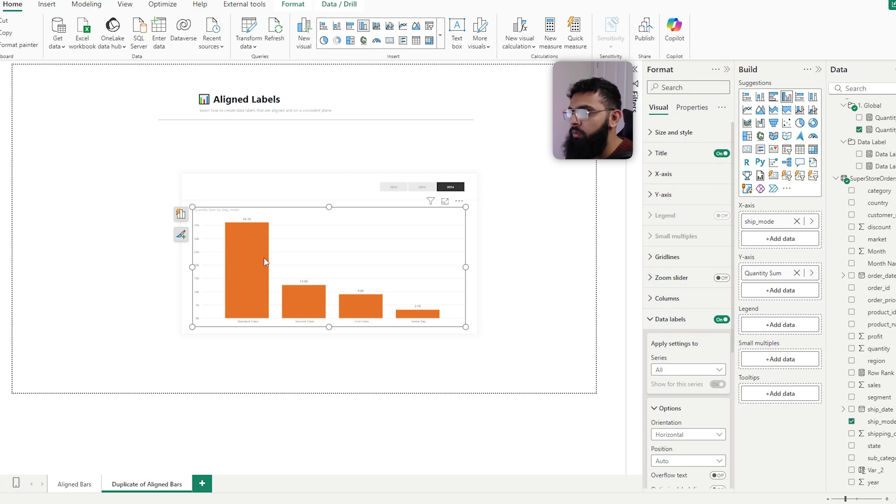
mouse_move(249, 264)
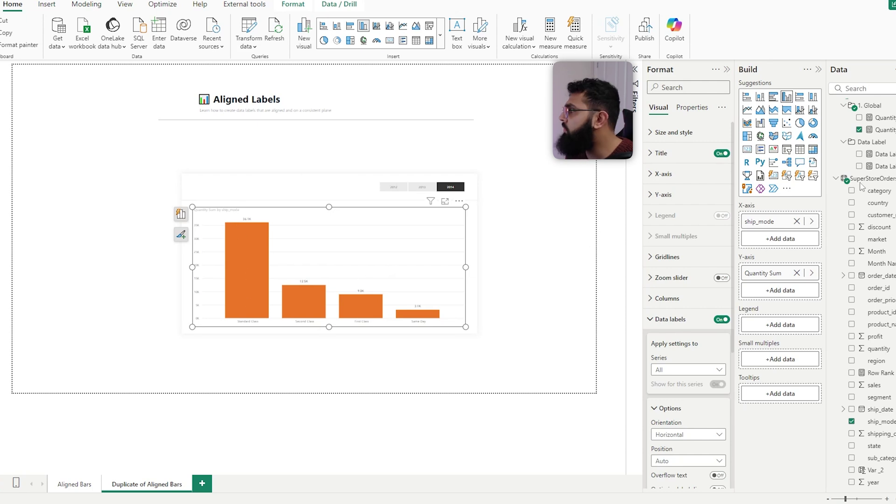
Add the Data Label Bar measure to the column chart as a second series
left_click(889, 155)
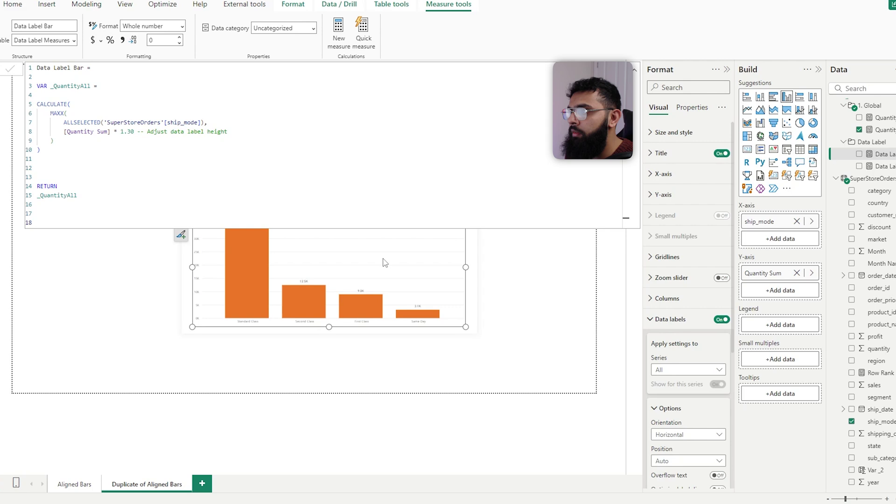
left_click(860, 154)
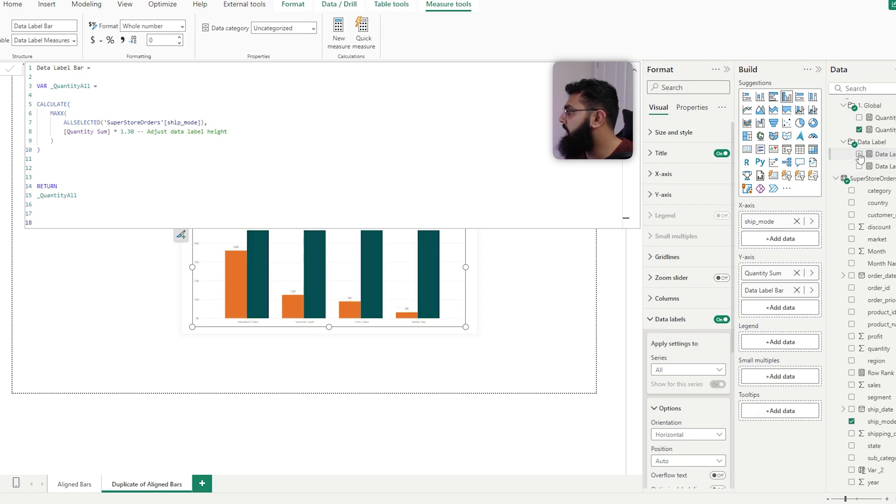
left_click(536, 302)
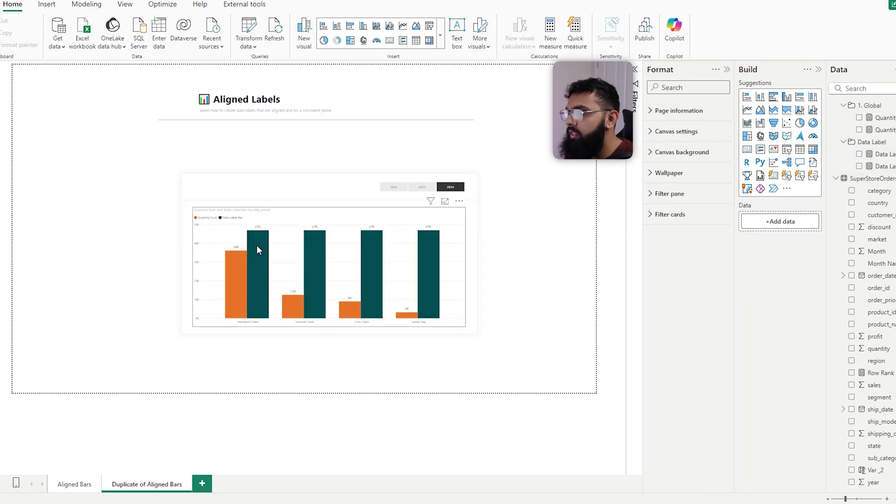
left_click(308, 262)
Edit the Data Label Bar formula, re-entering the * 1.30 multiplier, and commit it
left_click(882, 154)
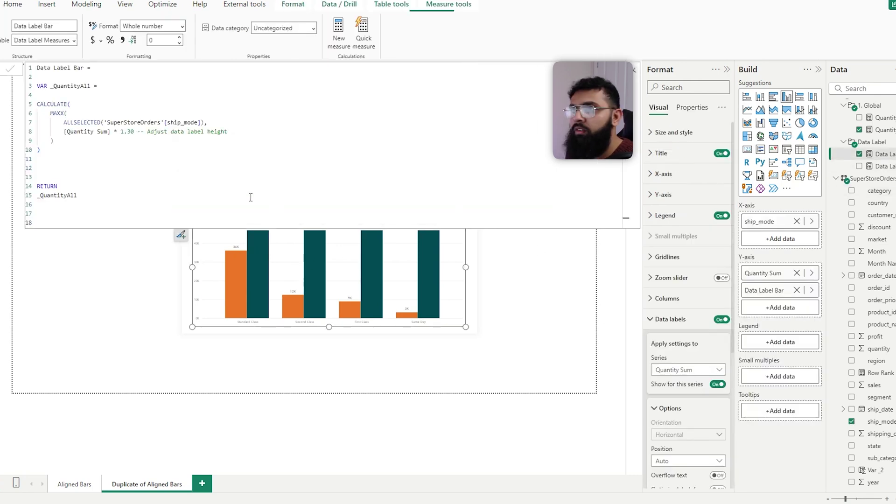
left_click_drag(115, 132, 132, 134)
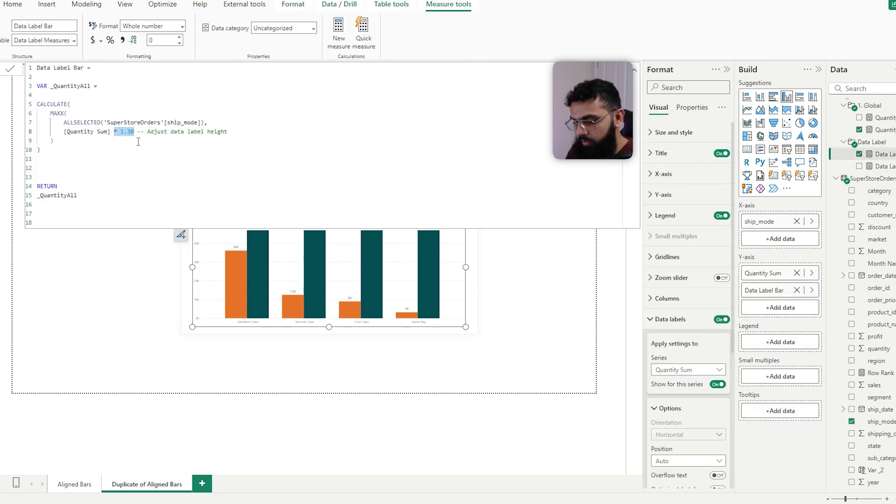
key("BackSpace")
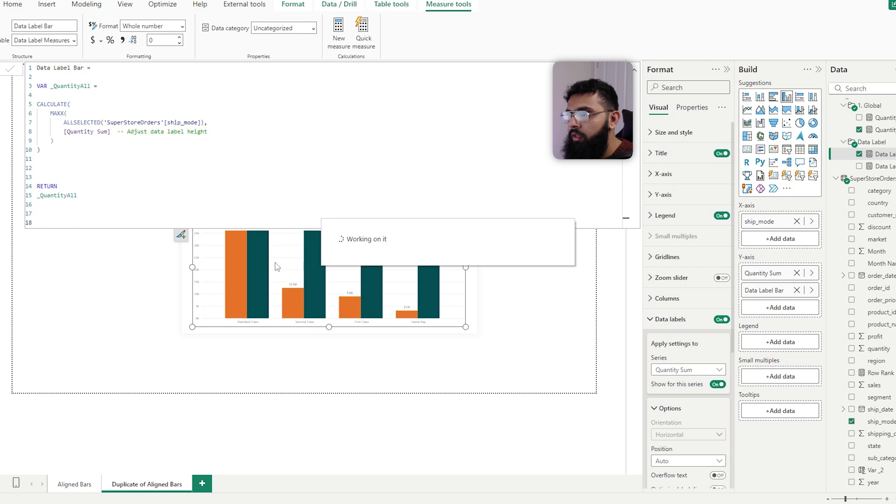
type("* 1.30")
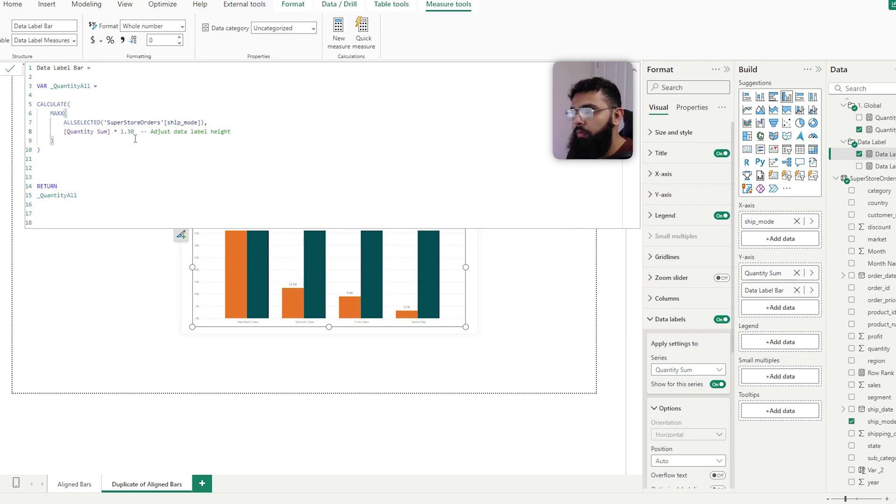
key("Return")
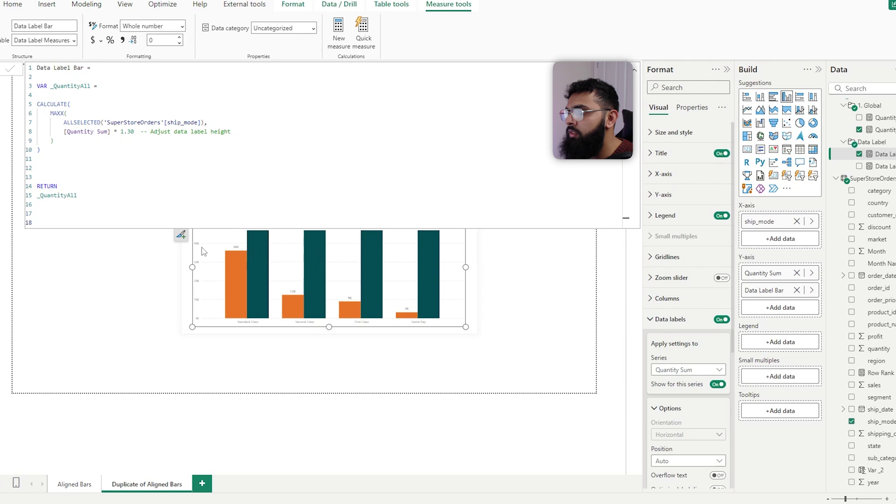
Select the column chart and expand its Columns > Layout formatting options
left_click(196, 320)
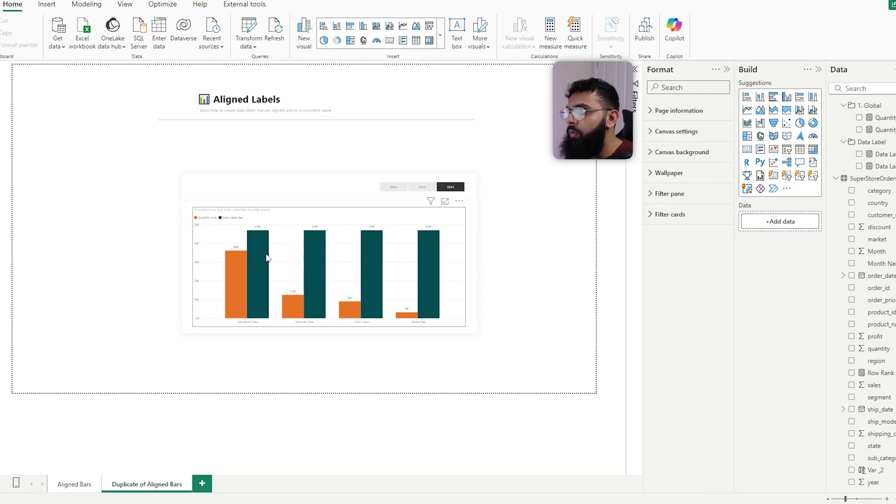
left_click(452, 283)
scroll(691, 398, "down", 5)
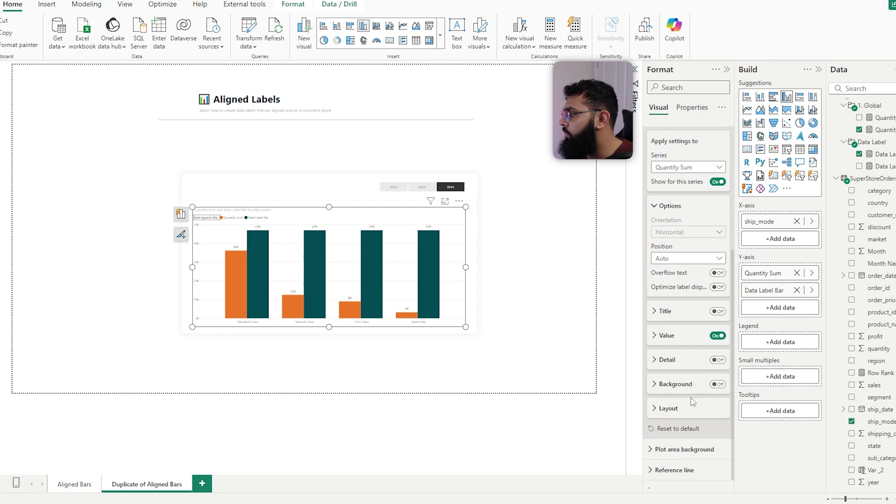
scroll(681, 355, "up", 3)
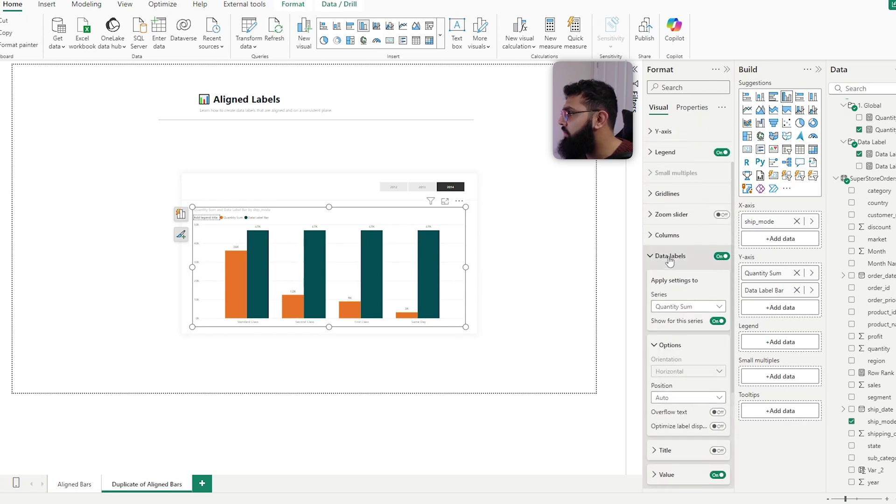
left_click(670, 256)
left_click(669, 296)
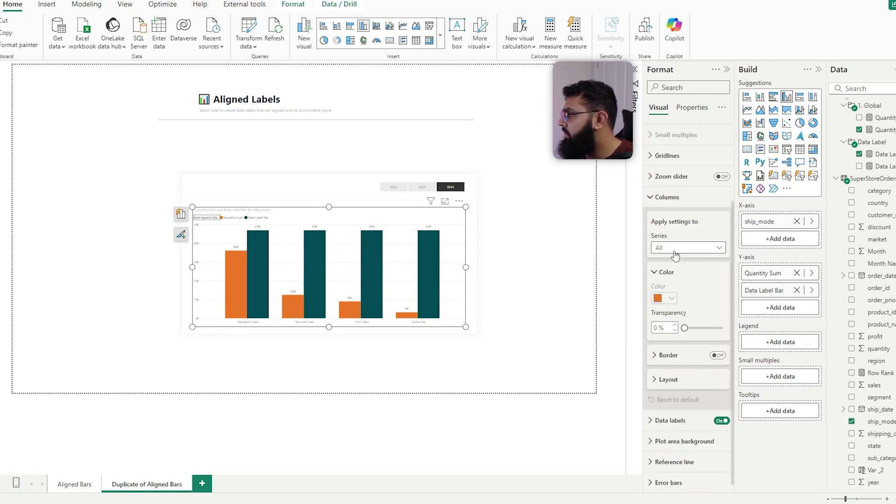
left_click(669, 379)
scroll(700, 393, "down", 3)
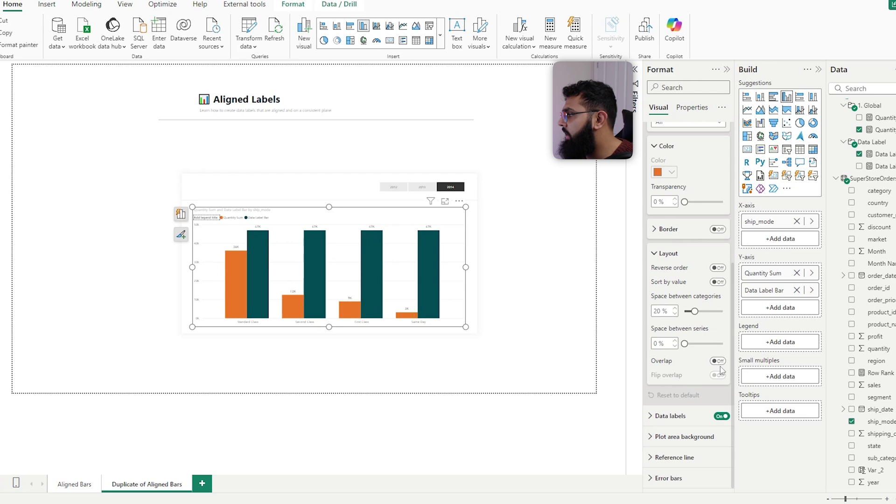
Turn on Overlap and Flip overlap with 100% space between series, then inspect the Data Label Bar multiplier
left_click(718, 361)
left_click(706, 344)
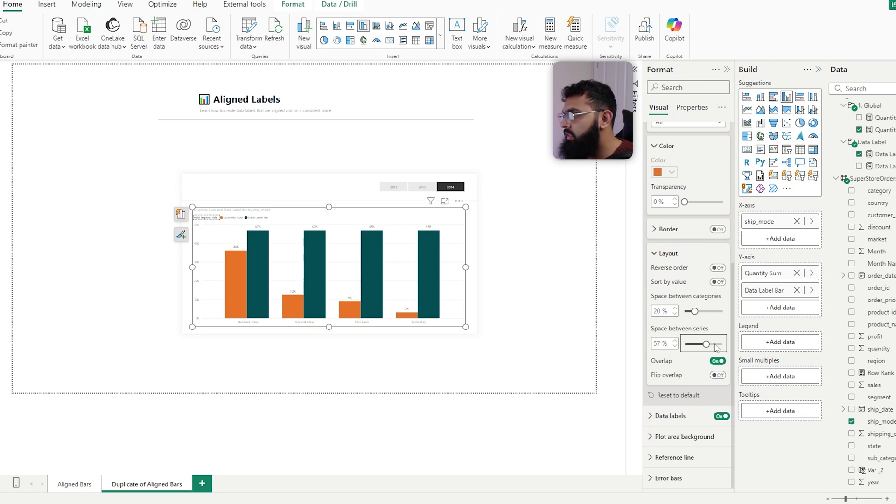
left_click(718, 376)
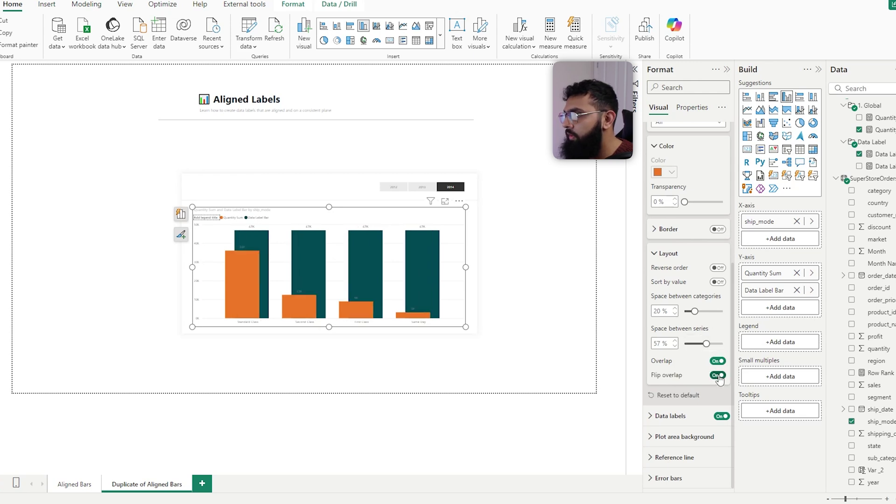
left_click_drag(707, 344, 744, 344)
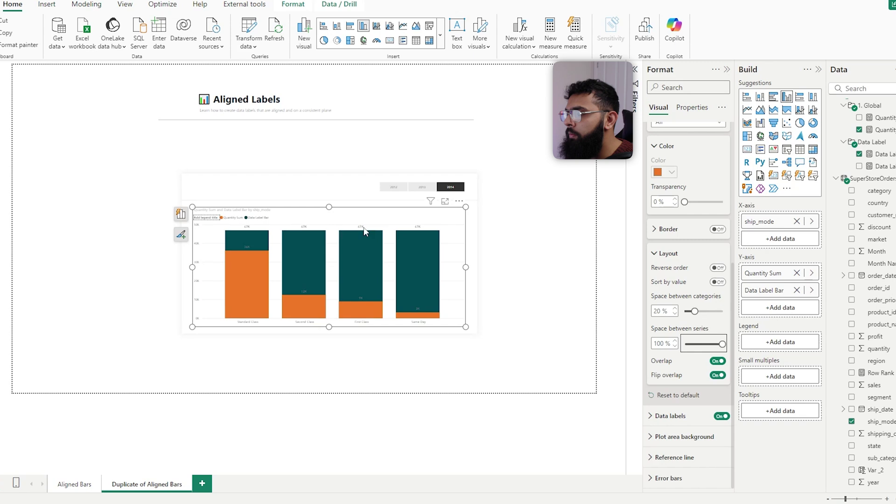
left_click(882, 154)
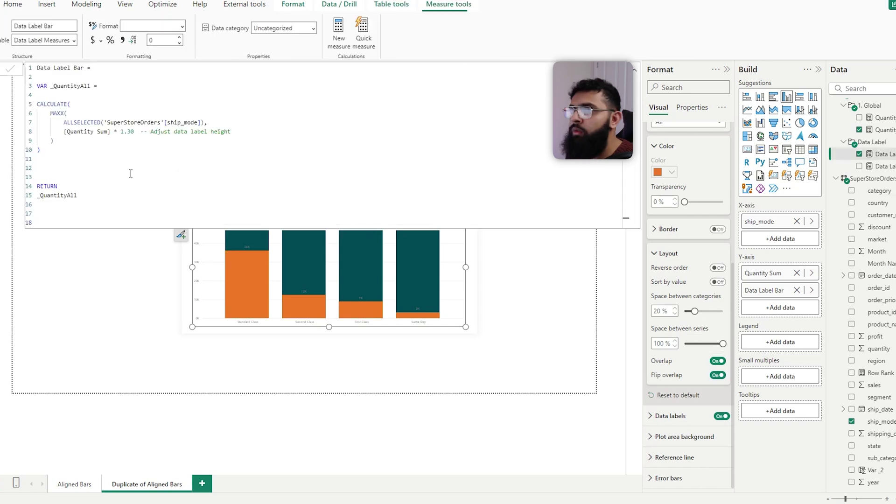
left_click_drag(115, 131, 127, 133)
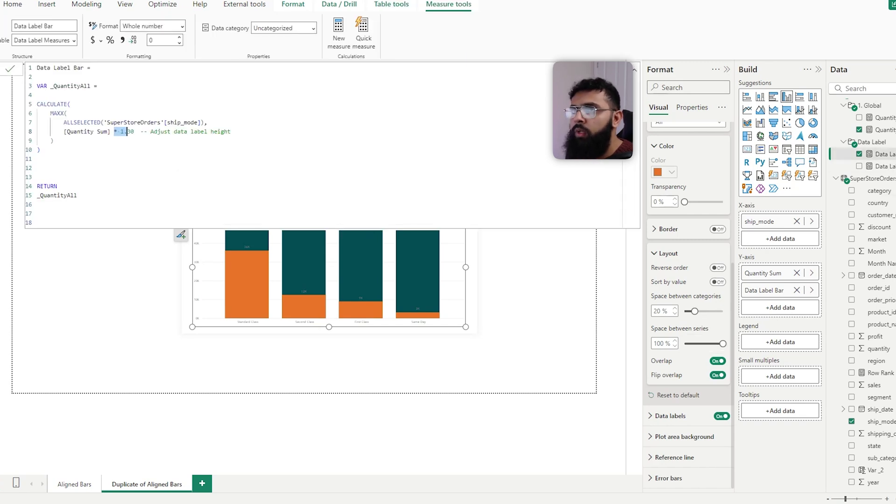
Apply the chart's data label settings to the Data Label Bar series
left_click(422, 270)
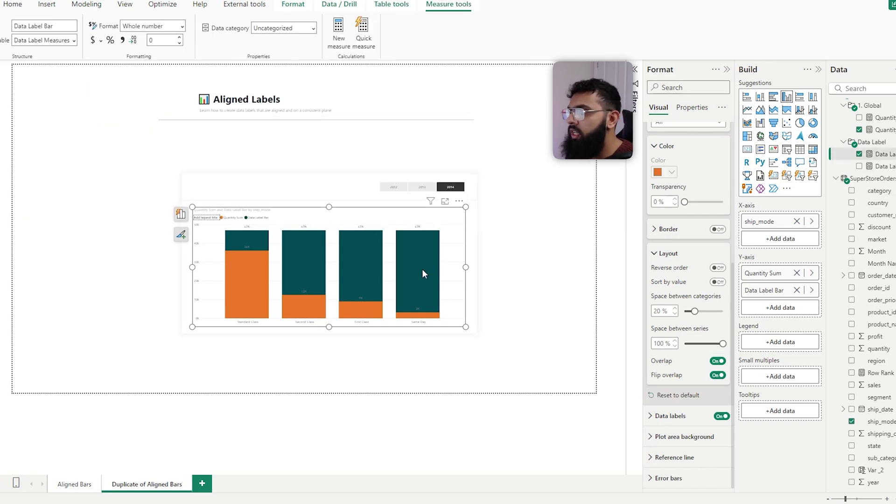
left_click(673, 416)
scroll(685, 330, "down", 5)
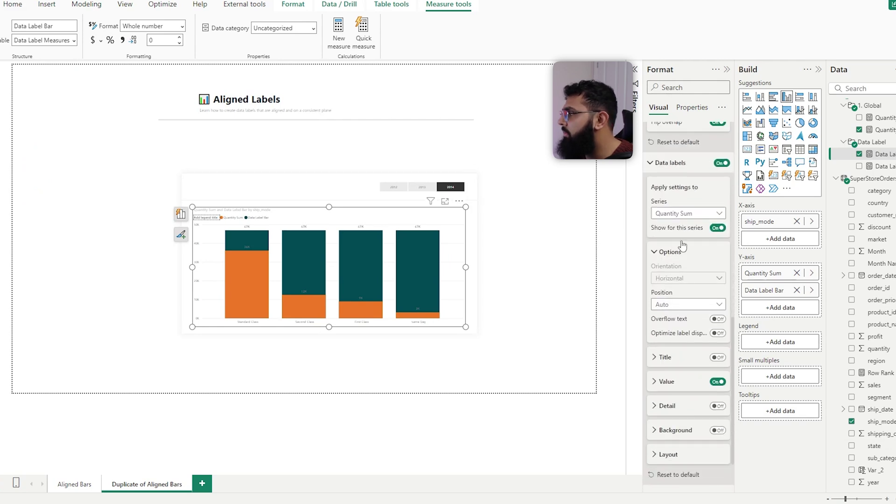
left_click(684, 214)
left_click(687, 248)
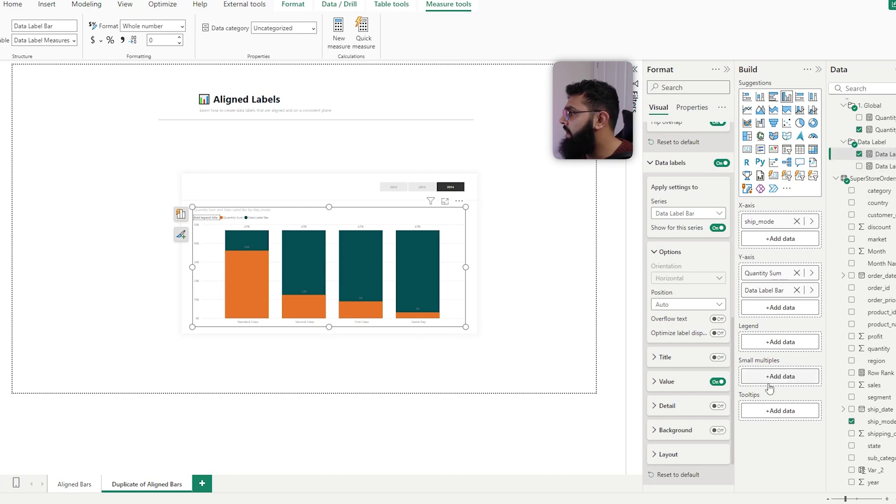
Set the label value field to Quantity % from the 1. Global folder
left_click(689, 390)
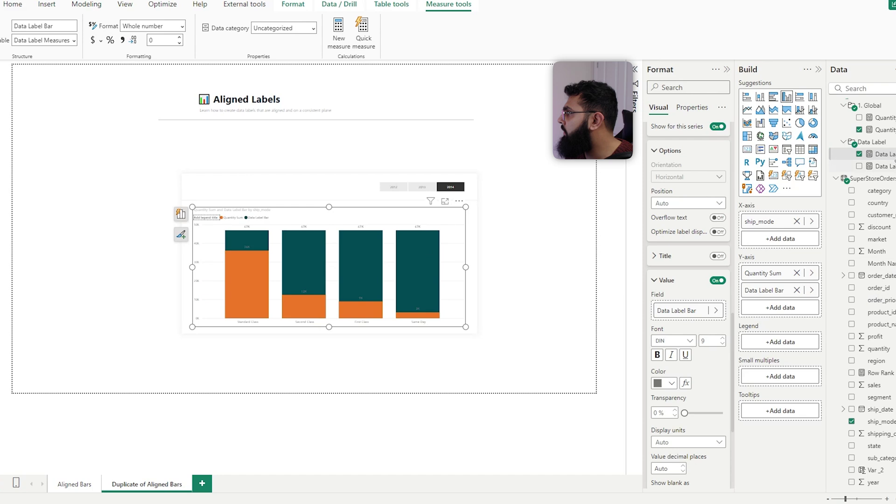
left_click(716, 311)
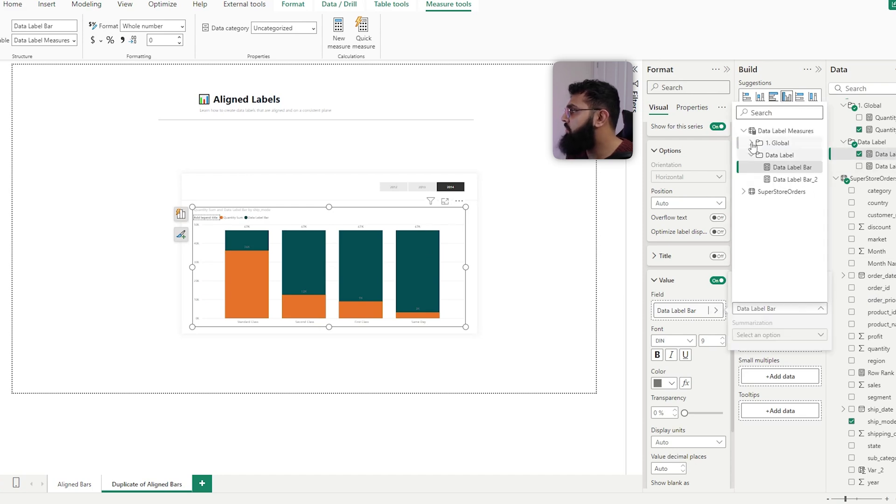
left_click(776, 143)
left_click(788, 168)
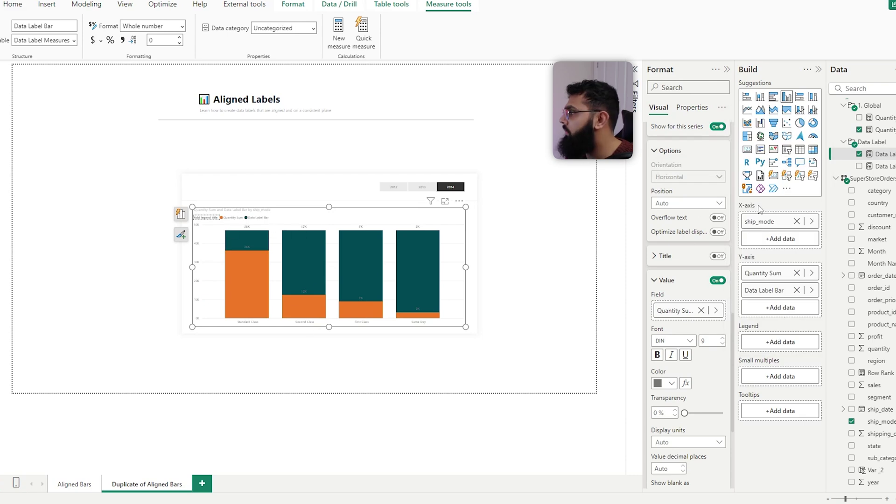
left_click(716, 311)
left_click(784, 156)
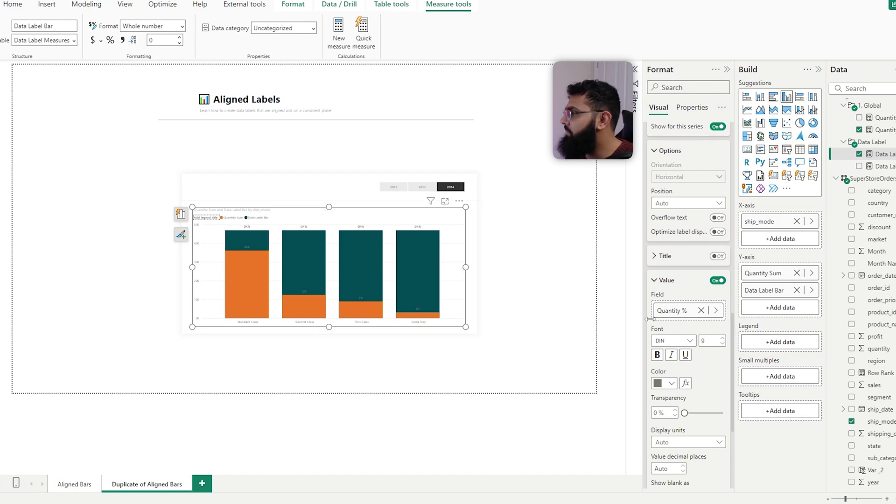
Make the Data Label Bar columns 100% transparent
scroll(673, 364, "up", 6)
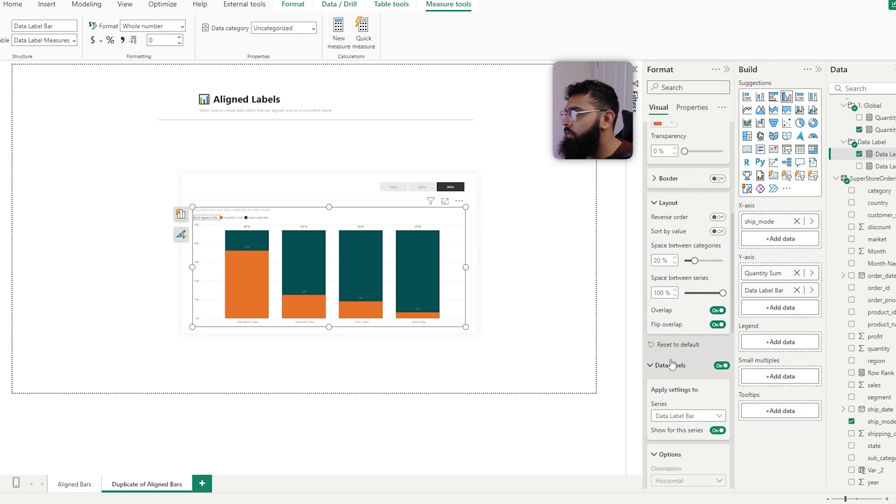
scroll(674, 327, "up", 5)
left_click(680, 274)
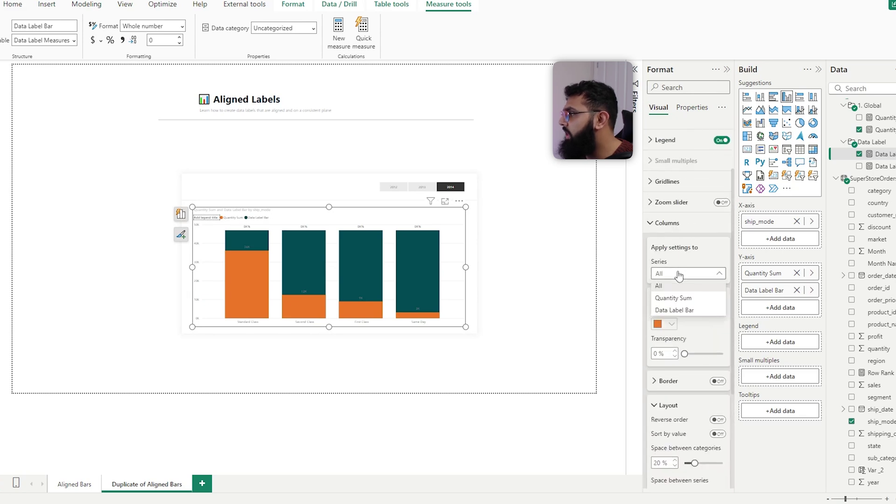
left_click(677, 310)
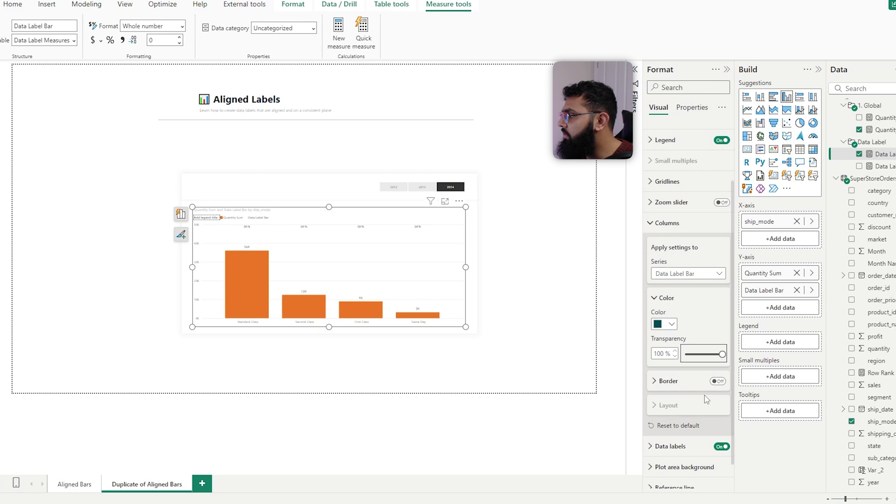
scroll(684, 412, "down", 1)
Set the Quantity % data labels' display units to None
left_click(684, 419)
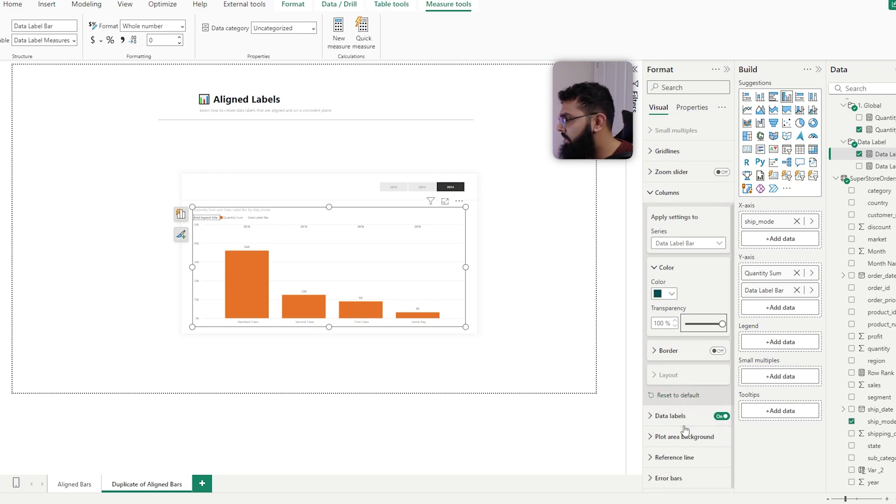
scroll(684, 431, "down", 10)
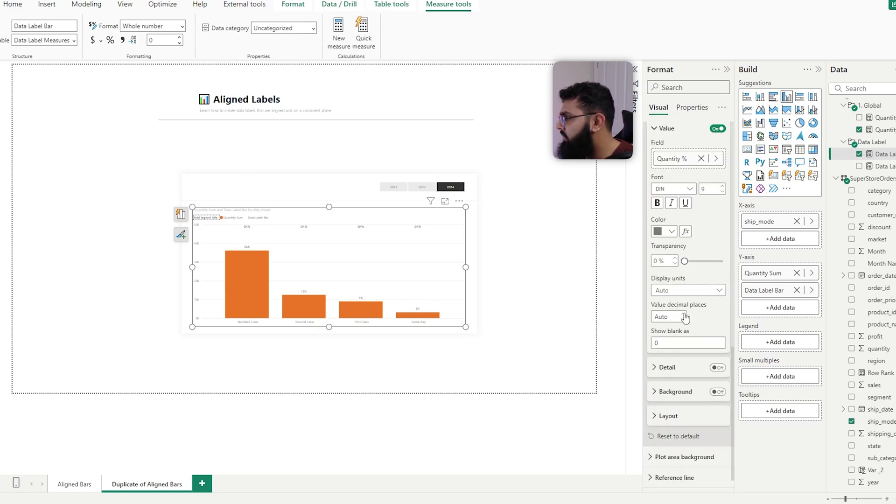
left_click(684, 290)
left_click(682, 315)
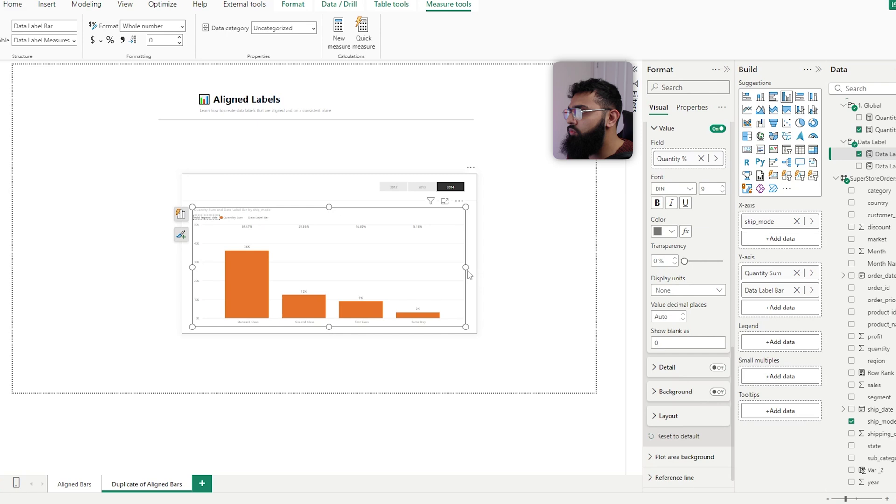
Narrow the column chart, duplicate it with Ctrl+C/Ctrl+V, and widen the background panel to fit both
left_click_drag(465, 269, 499, 278)
key("ctrl+c")
key("ctrl+v")
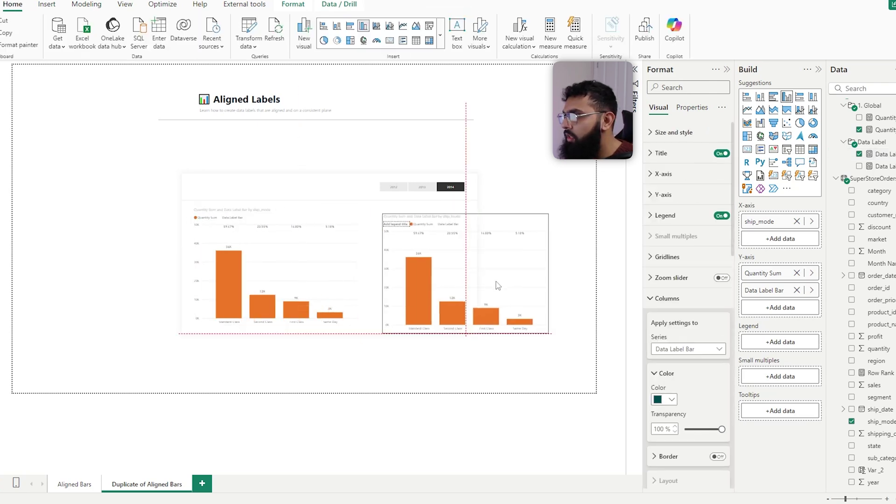
left_click(479, 196)
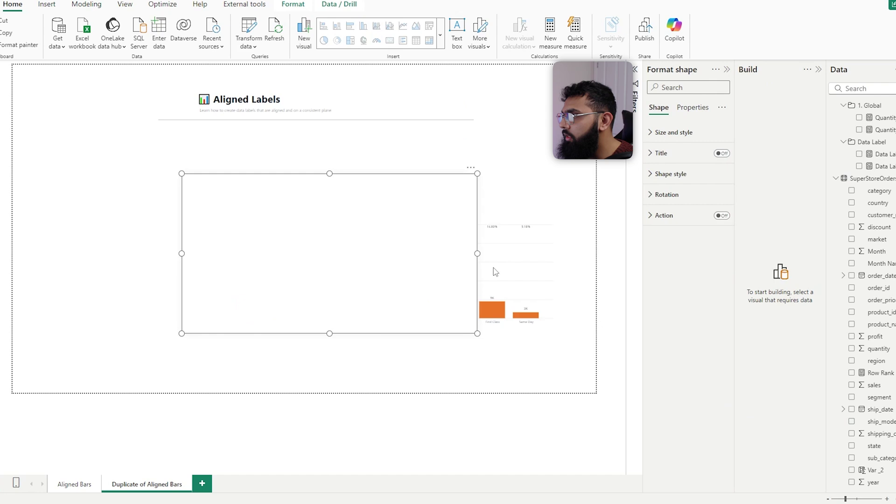
left_click_drag(477, 255, 576, 254)
left_click(542, 357)
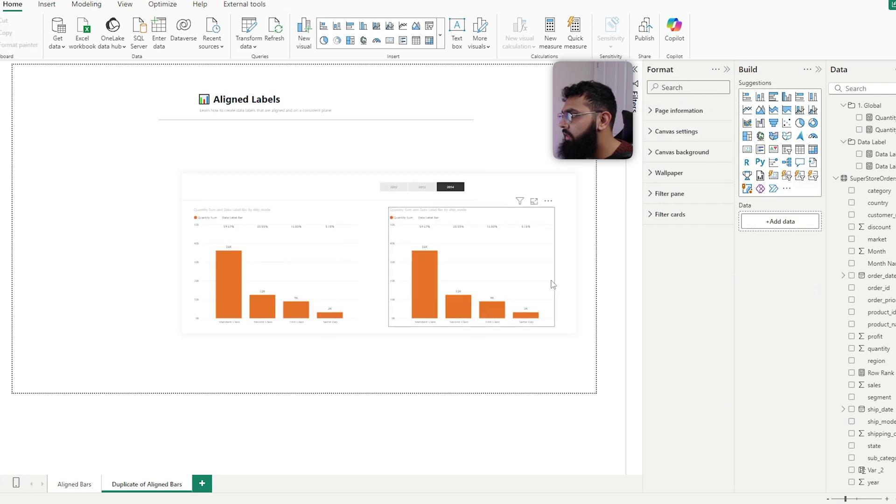
Convert the duplicated chart into a clustered horizontal bar chart
left_click(542, 276)
left_click(774, 96)
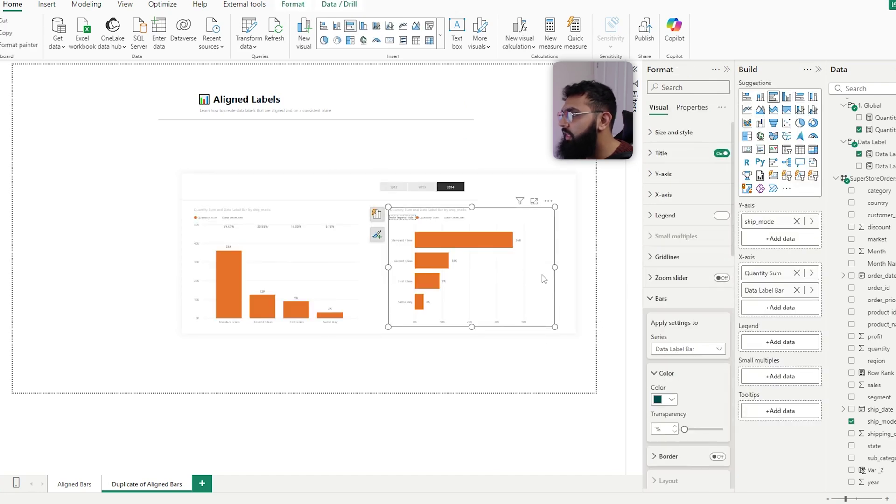
scroll(722, 347, "down", 2)
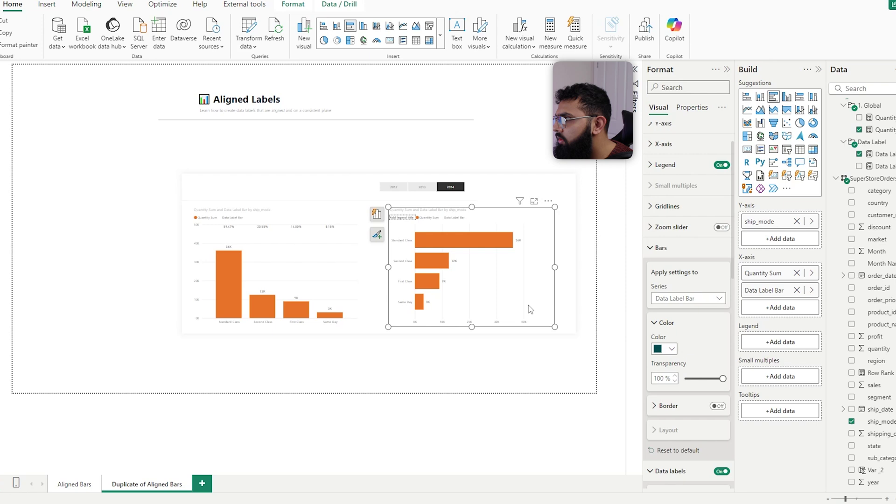
Make the Data Label Bar bars visible and label them with Quantity % instead of Quantity Sum
left_click_drag(794, 290, 789, 280)
scroll(685, 373, "down", 5)
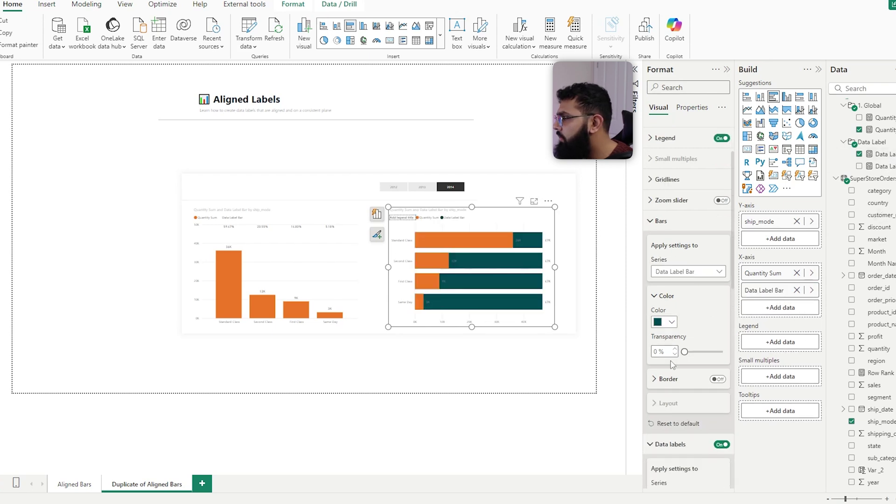
scroll(685, 405, "down", 4)
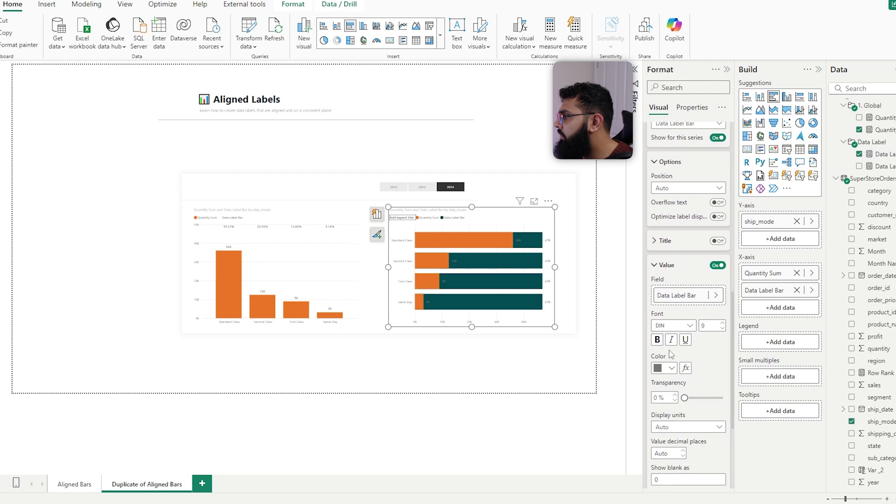
left_click(718, 290)
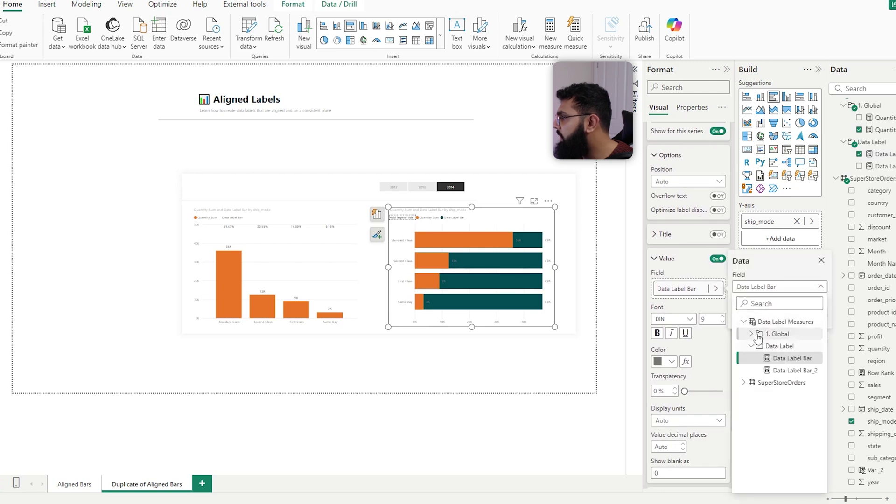
left_click(792, 358)
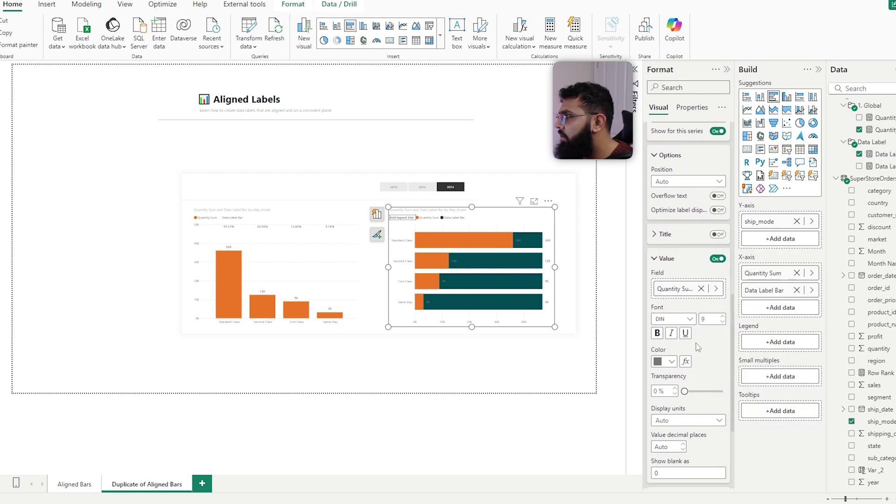
left_click(716, 289)
left_click(788, 346)
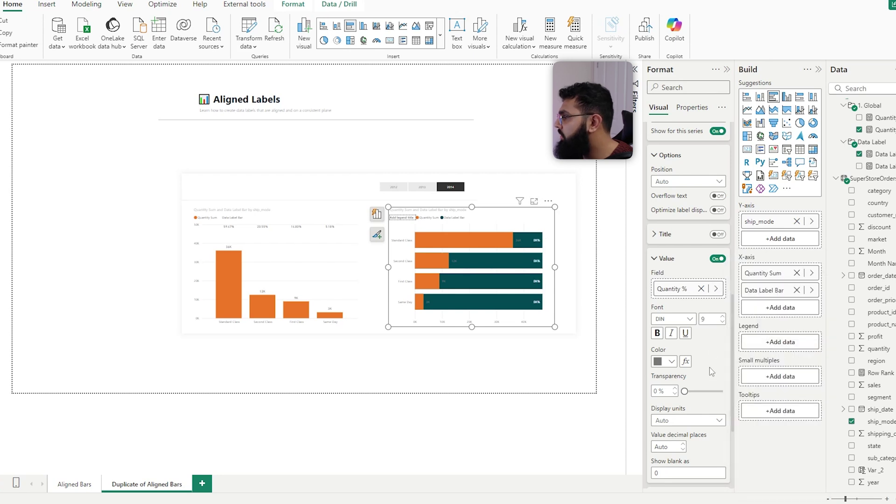
Set the bar chart's label display units to None
left_click(689, 420)
left_click(672, 351)
scroll(702, 322, "up", 5)
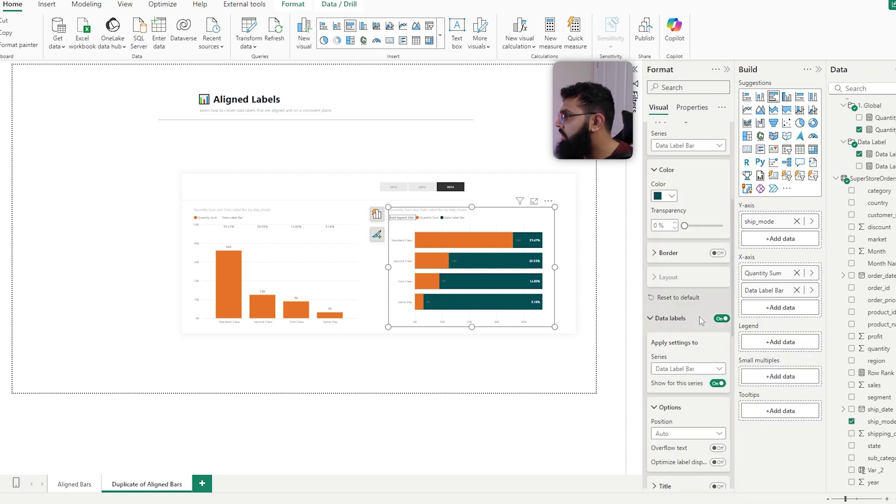
scroll(695, 317, "up", 4)
Color the Quantity % labels dark grey and widen the bar chart so they align at the right
left_click_drag(685, 379, 789, 390)
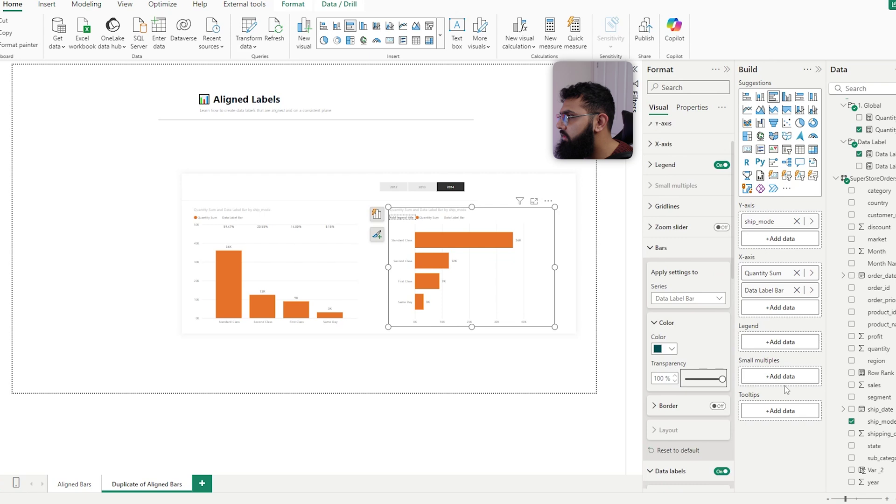
scroll(689, 388, "down", 8)
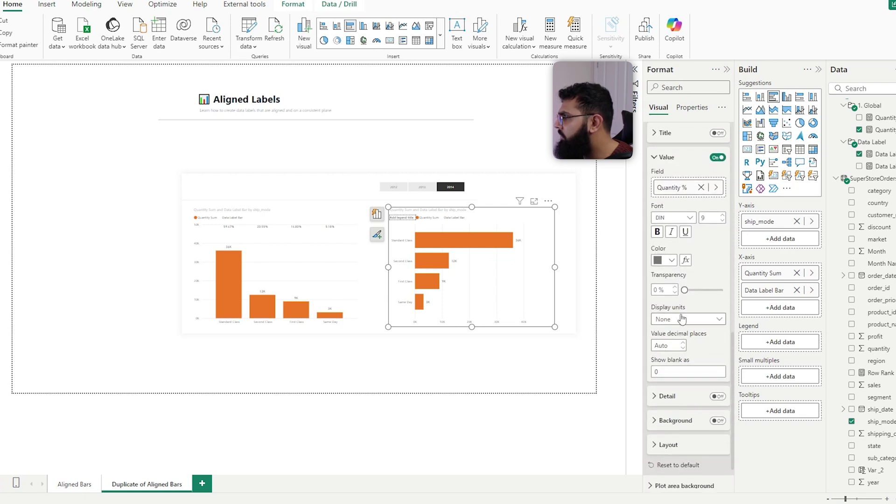
scroll(682, 319, "up", 3)
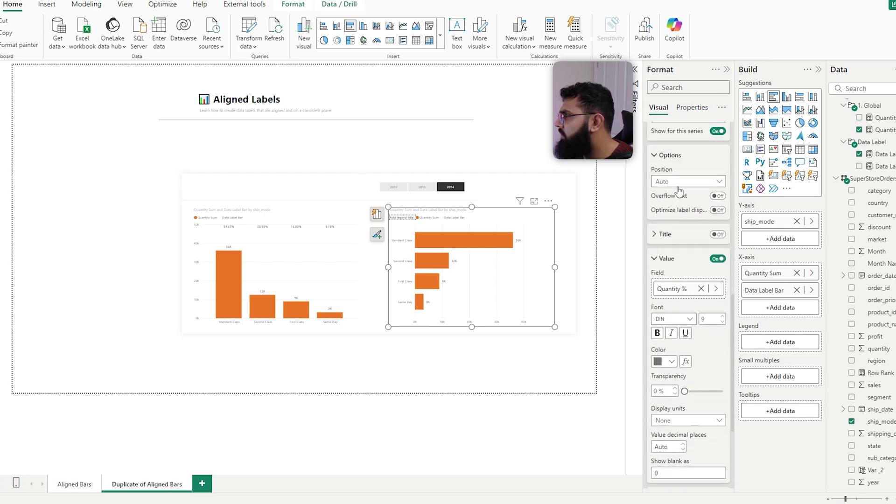
scroll(681, 194, "up", 1)
scroll(686, 197, "down", 1)
left_click(671, 362)
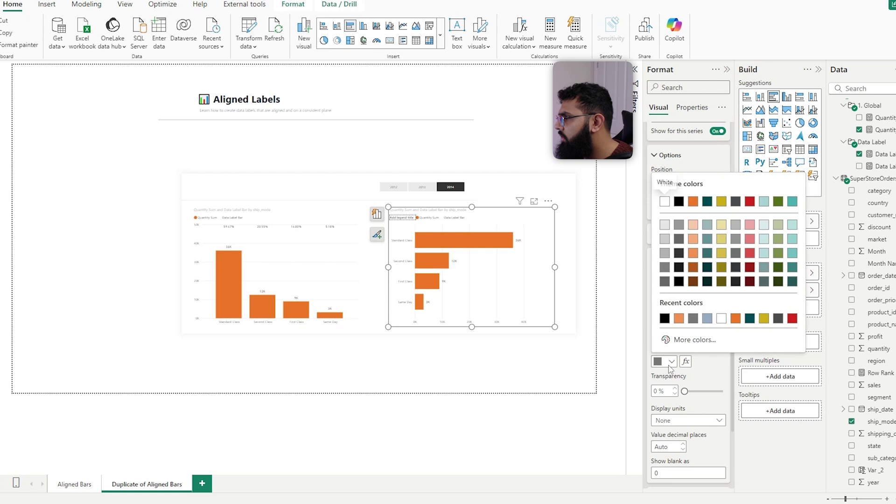
left_click(679, 254)
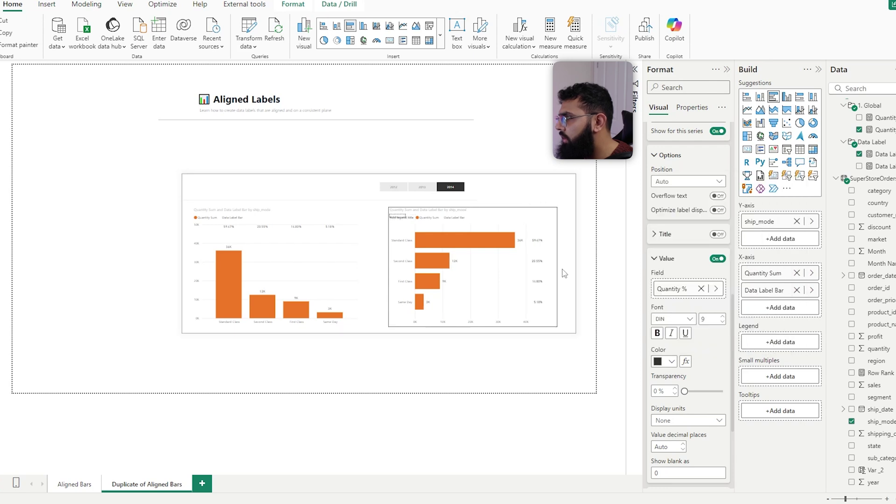
left_click(516, 233)
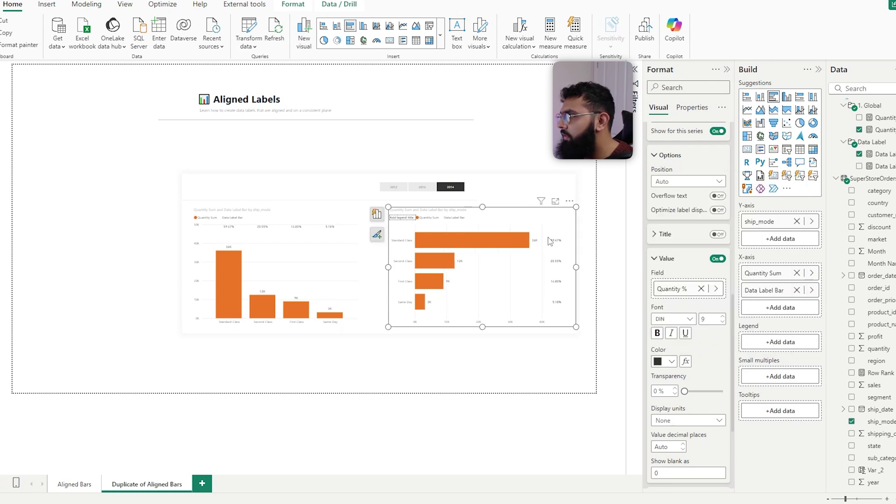